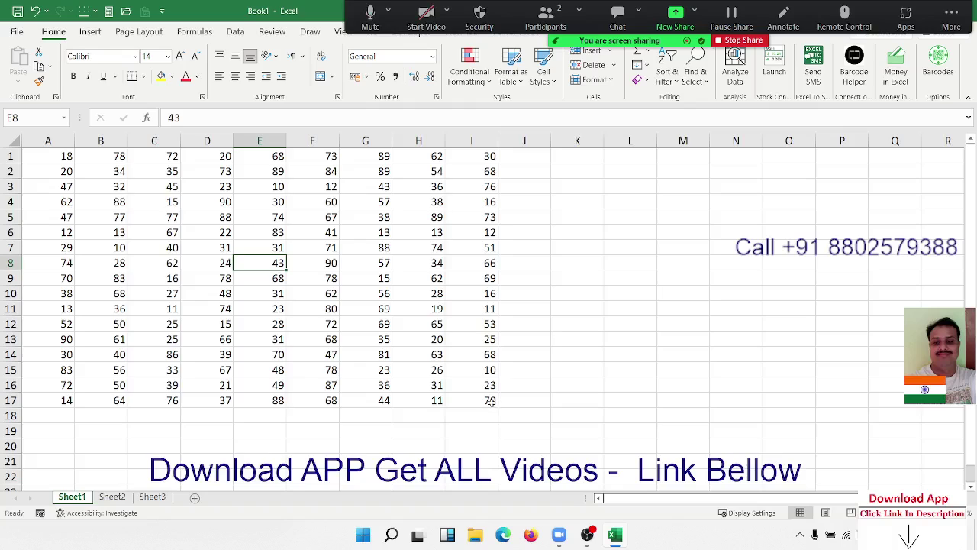
# - Select and deselect the numeric table A1:I17 a few times
pyautogui.moveTo(490, 400); pyautogui.dragTo(57, 156)
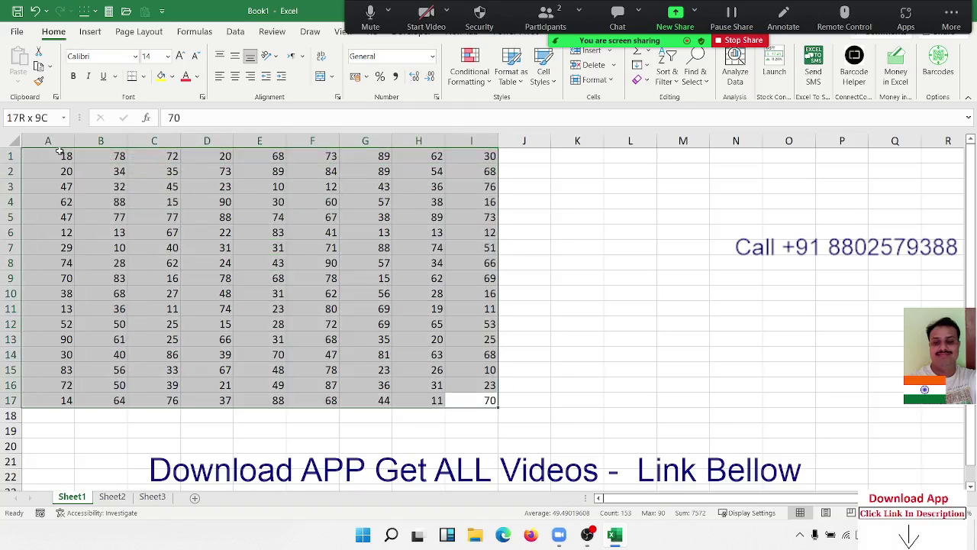
pyautogui.click(56, 155)
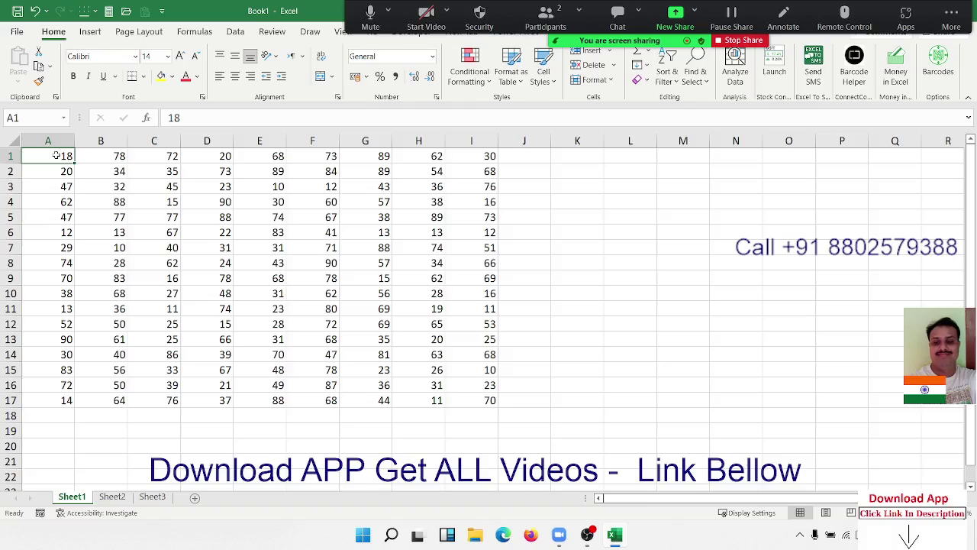
pyautogui.click(66, 196)
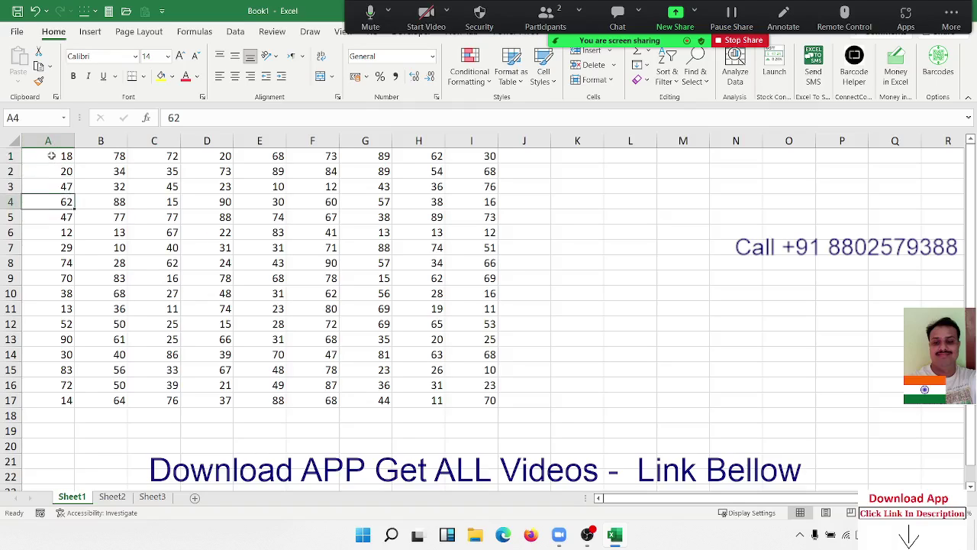
pyautogui.moveTo(50, 156); pyautogui.dragTo(492, 398)
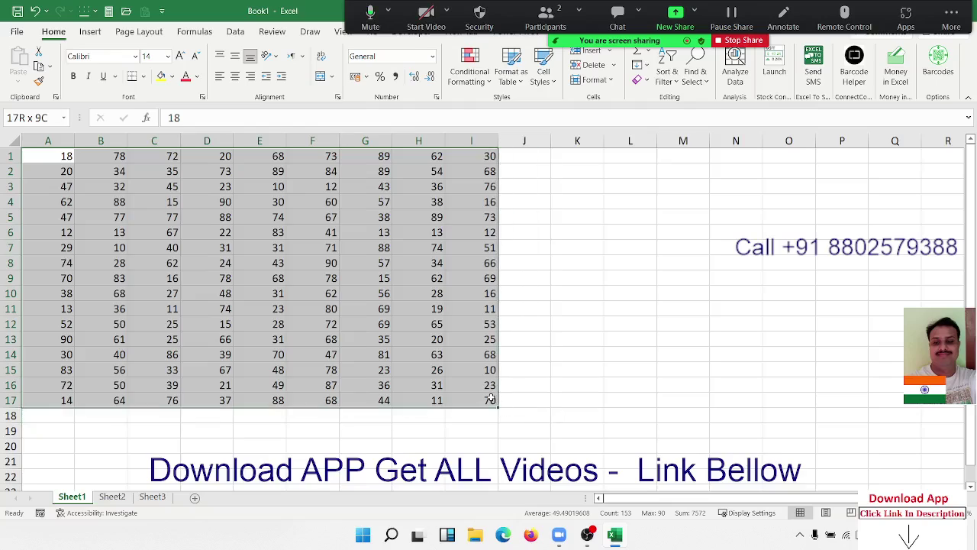
pyautogui.click(466, 352)
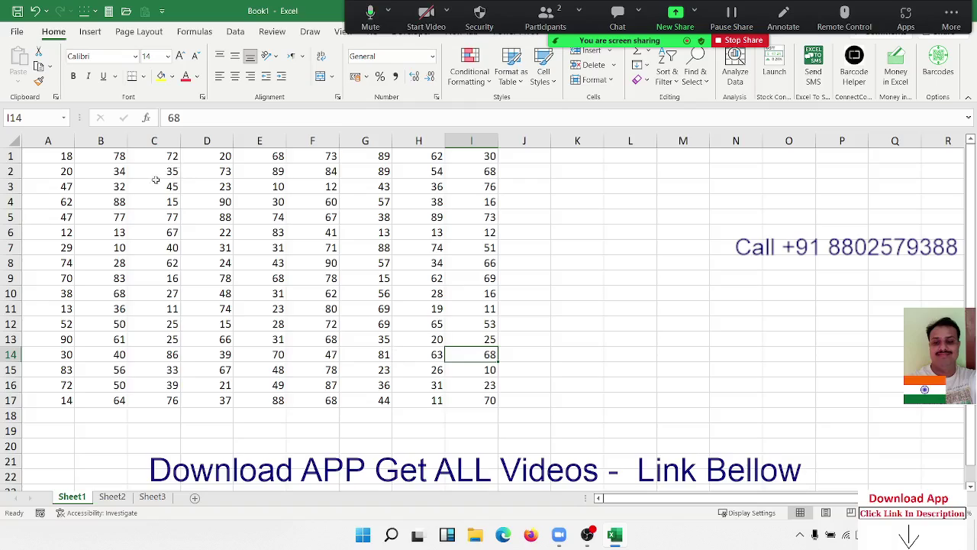
pyautogui.click(52, 160)
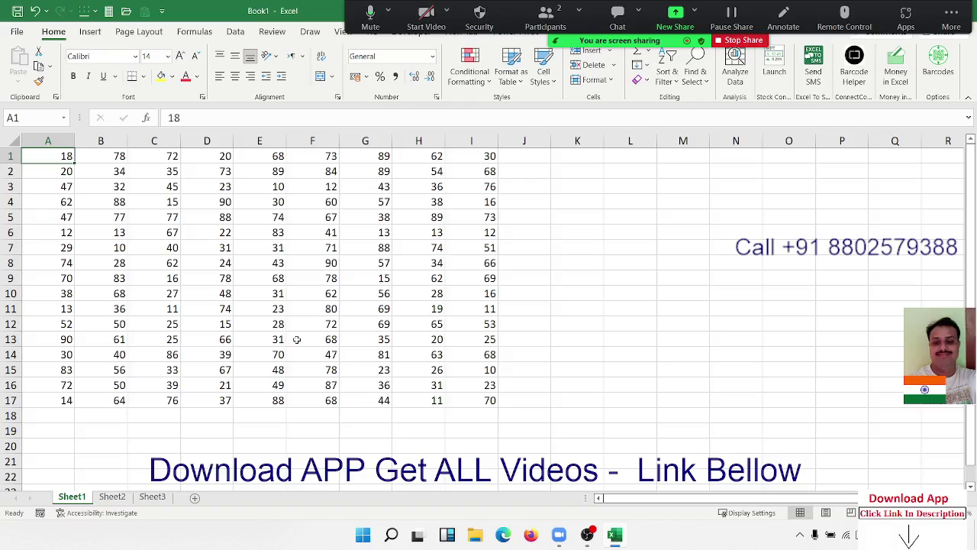
pyautogui.keyDown('shift'); pyautogui.click(487, 399); pyautogui.keyUp('shift')
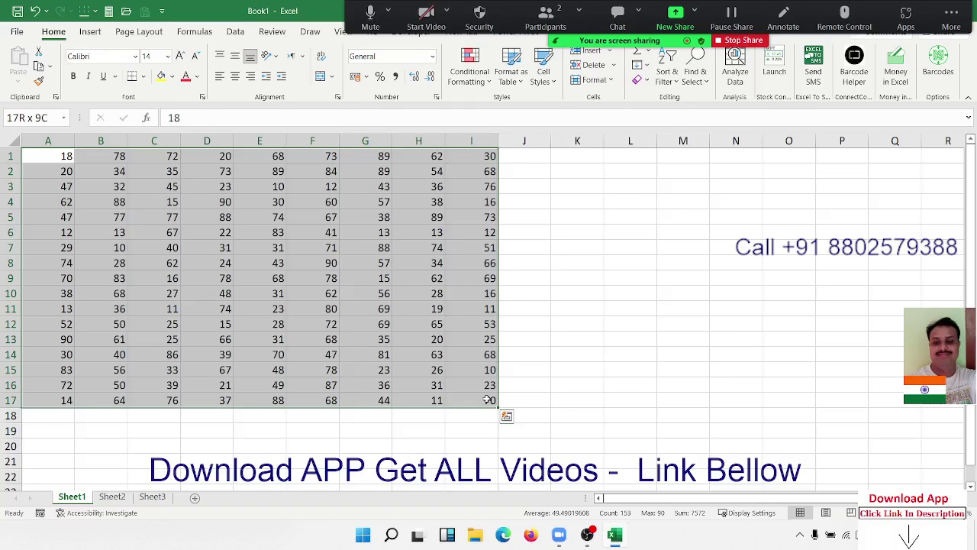
pyautogui.click(487, 400)
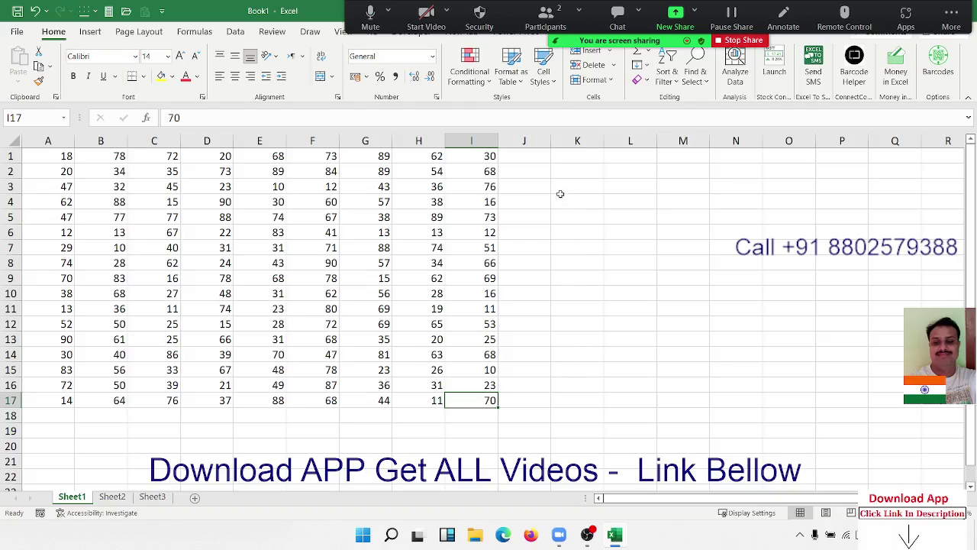
# - Try selecting empty cells in column K outside the table, then return to A1
pyautogui.click(581, 153)
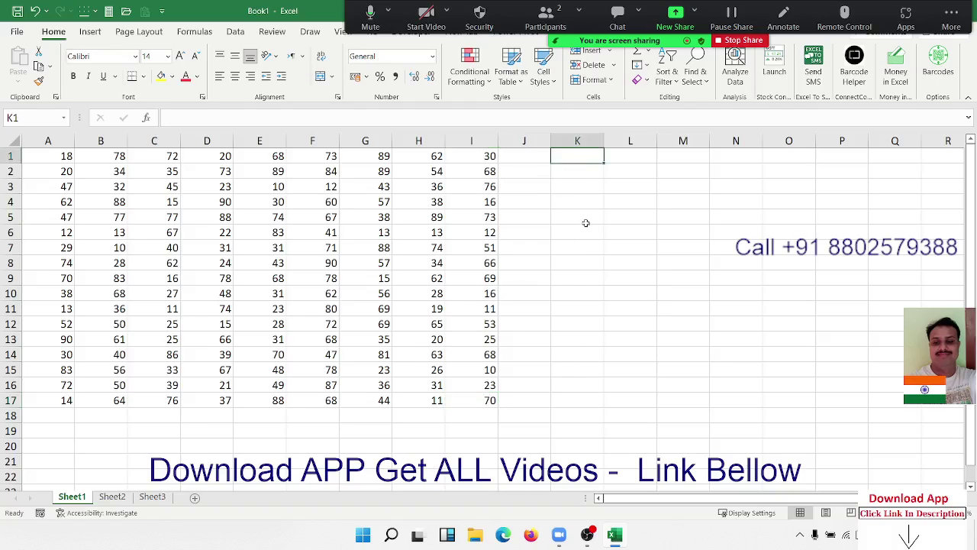
pyautogui.click(582, 248)
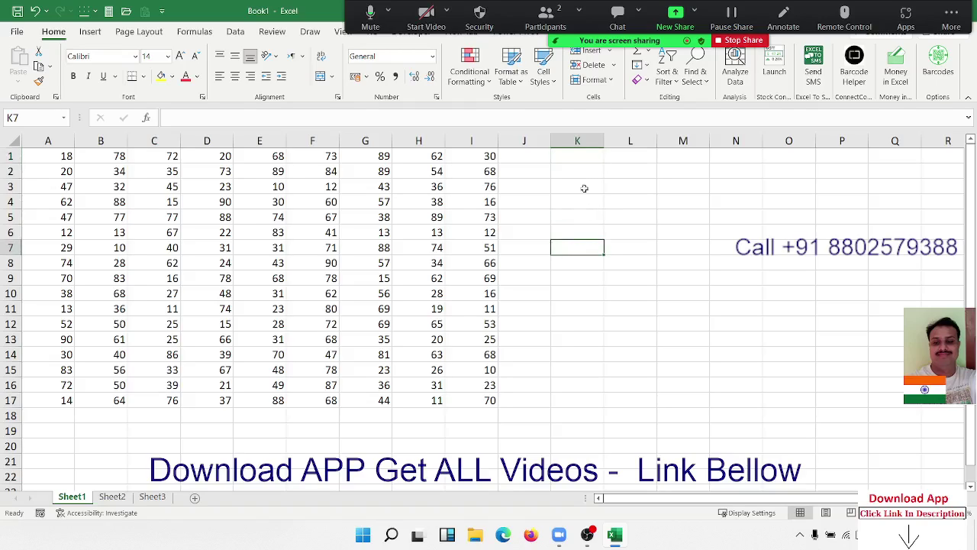
pyautogui.click(580, 160)
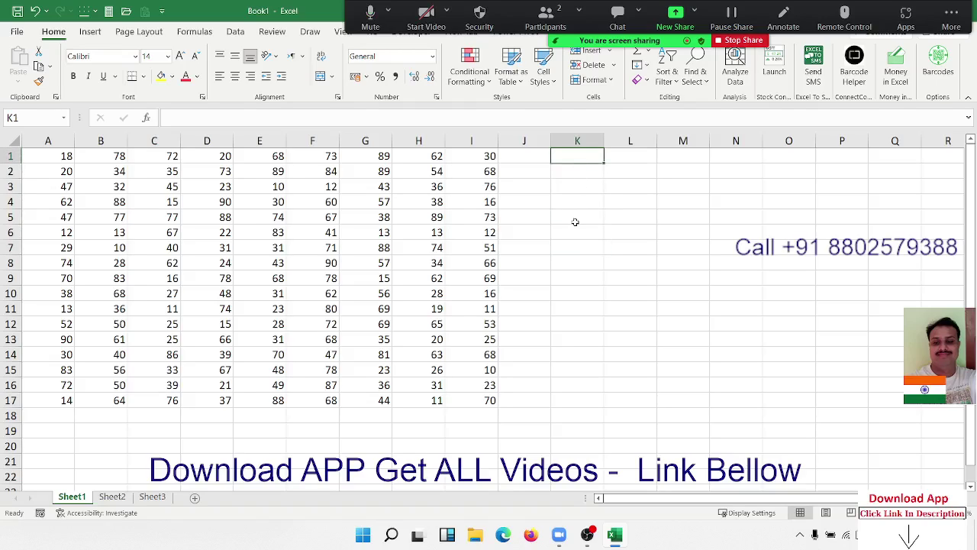
pyautogui.moveTo(576, 219); pyautogui.dragTo(584, 370)
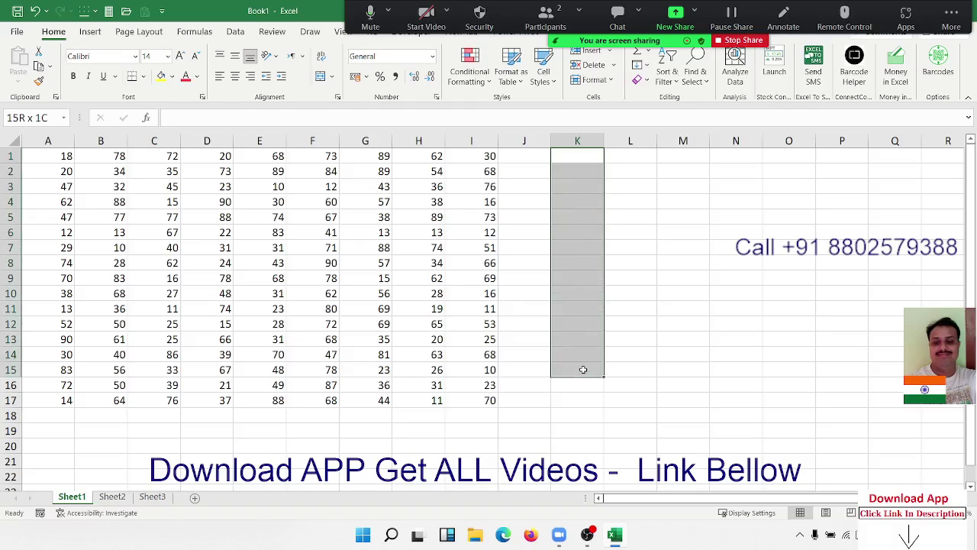
pyautogui.click(47, 159)
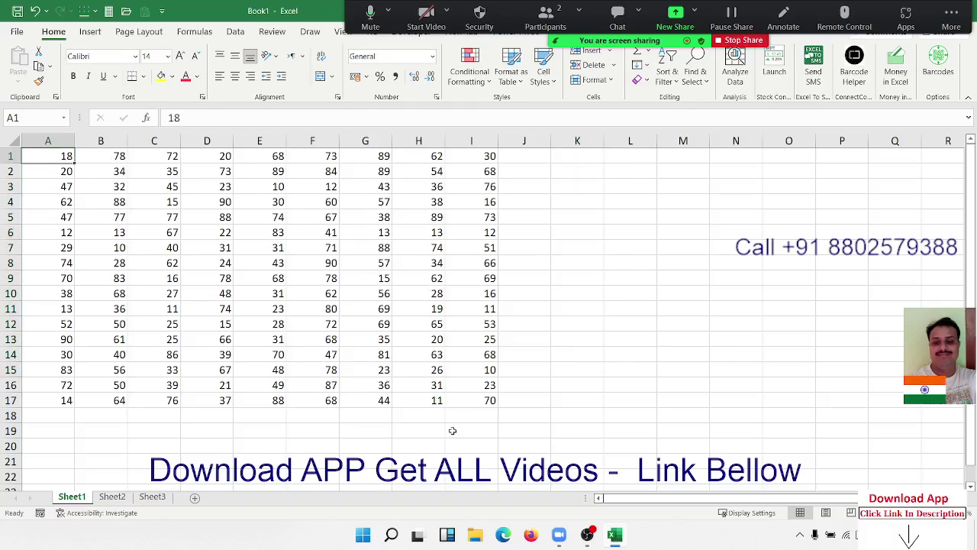
# - Navigate around A1 and select the table's whole current region with Ctrl+A, ending on D7
pyautogui.keyDown('shift'); pyautogui.click(481, 402); pyautogui.keyUp('shift')
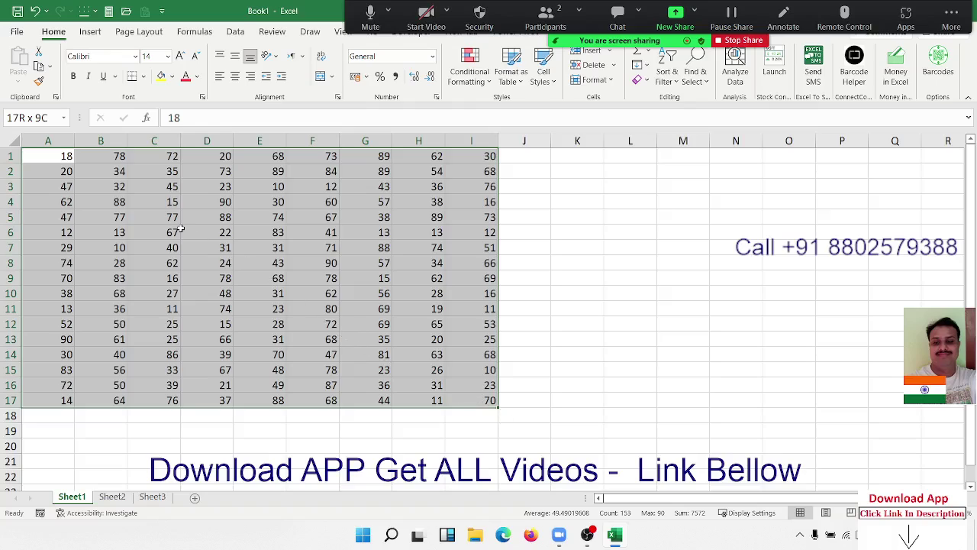
pyautogui.click(173, 206)
pyautogui.click(74, 158)
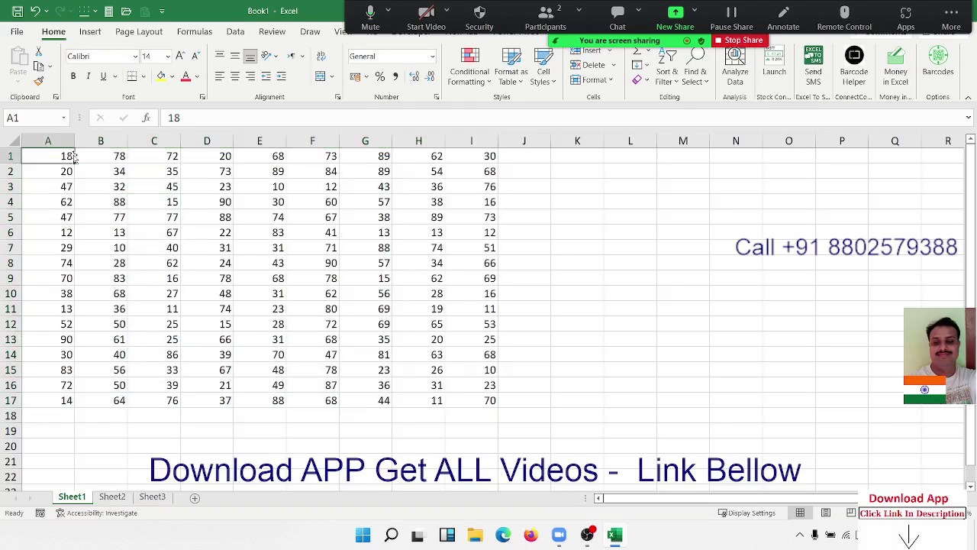
pyautogui.press('Right')
pyautogui.press('Right')
pyautogui.press('Right')
pyautogui.press('Left')
pyautogui.press('Left')
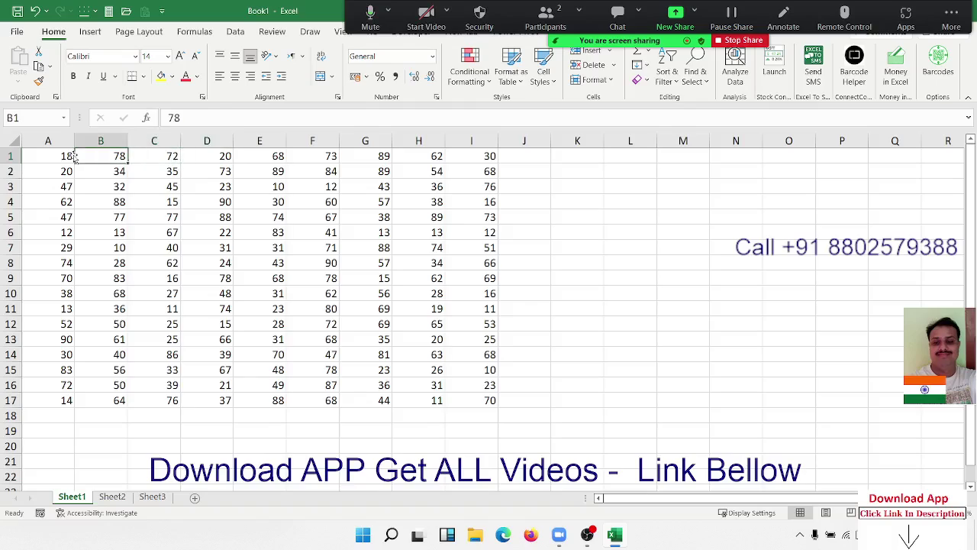
pyautogui.press('Left')
pyautogui.hotkey('shift', 'Right')
pyautogui.hotkey('shift', 'Right')
pyautogui.hotkey('shift', 'Right')
pyautogui.hotkey('shift', 'Right')
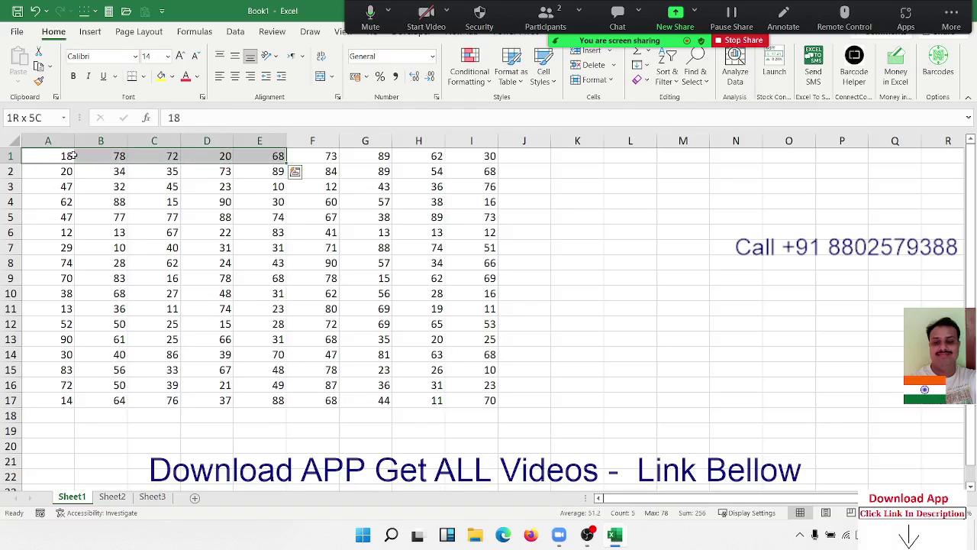
pyautogui.click(74, 157)
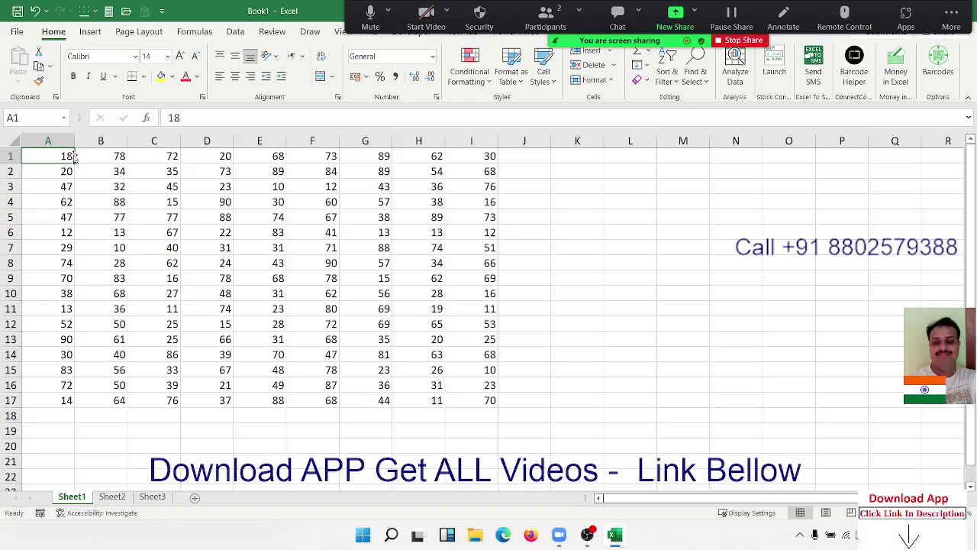
pyautogui.press('Down')
pyautogui.press('Up')
pyautogui.hotkey('ctrl', 'a')
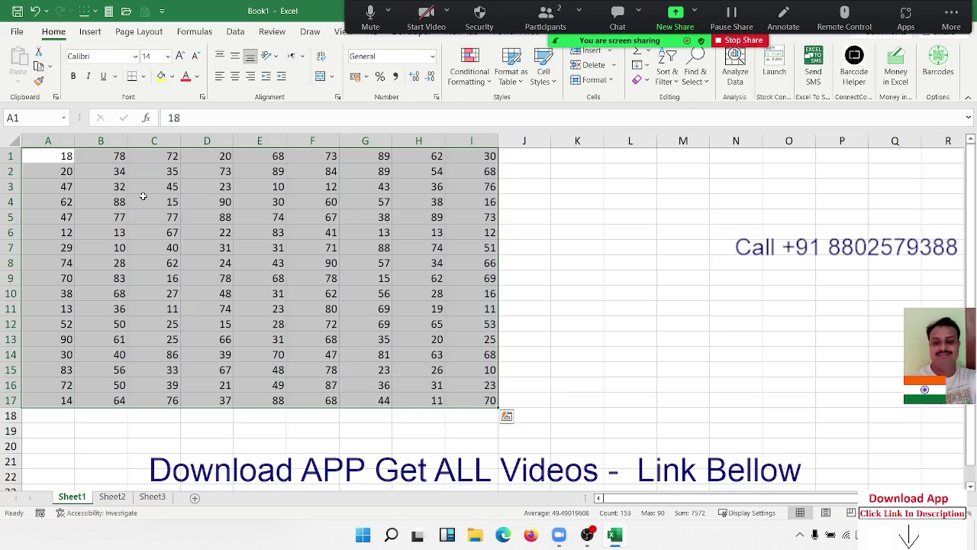
pyautogui.click(192, 252)
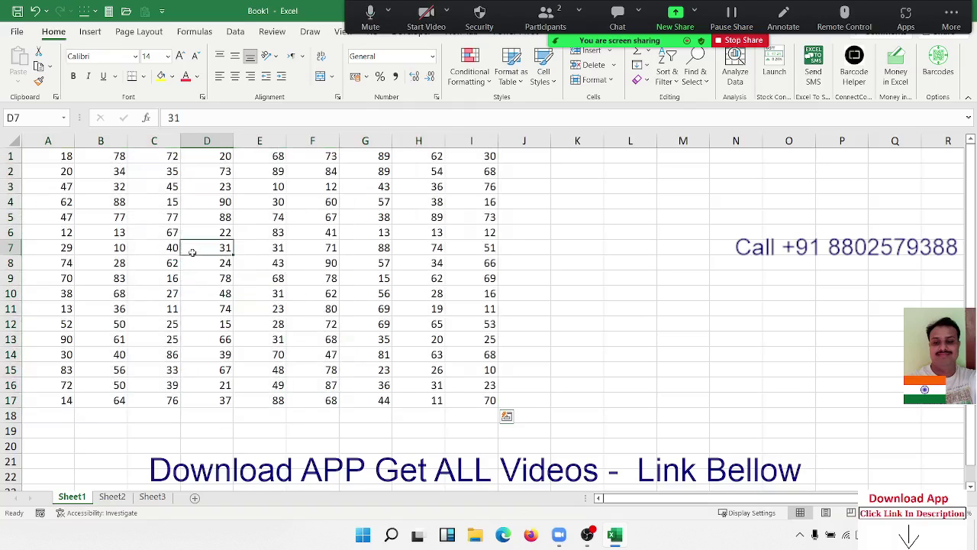
# - Launch Screen Recorder from a Start menu search for 's'
pyautogui.press('super')
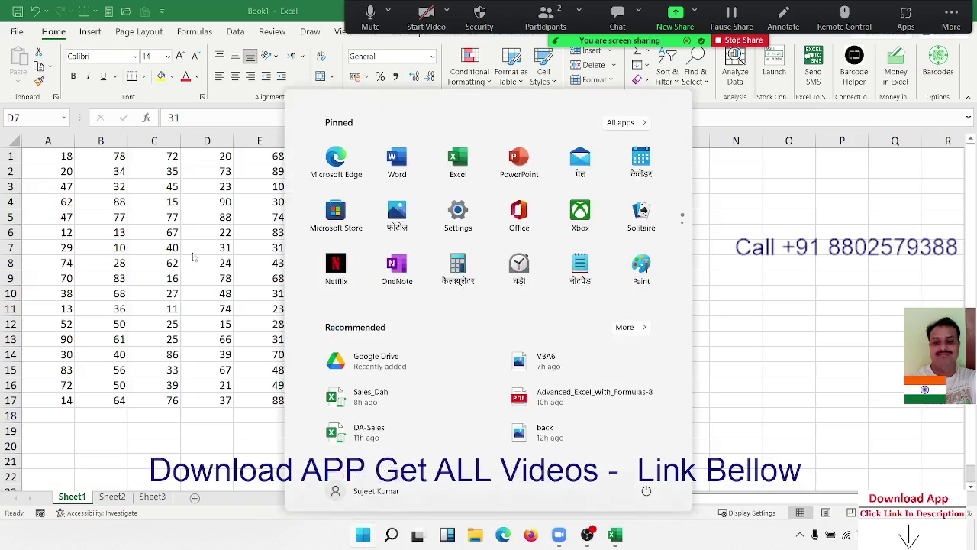
pyautogui.write('s')
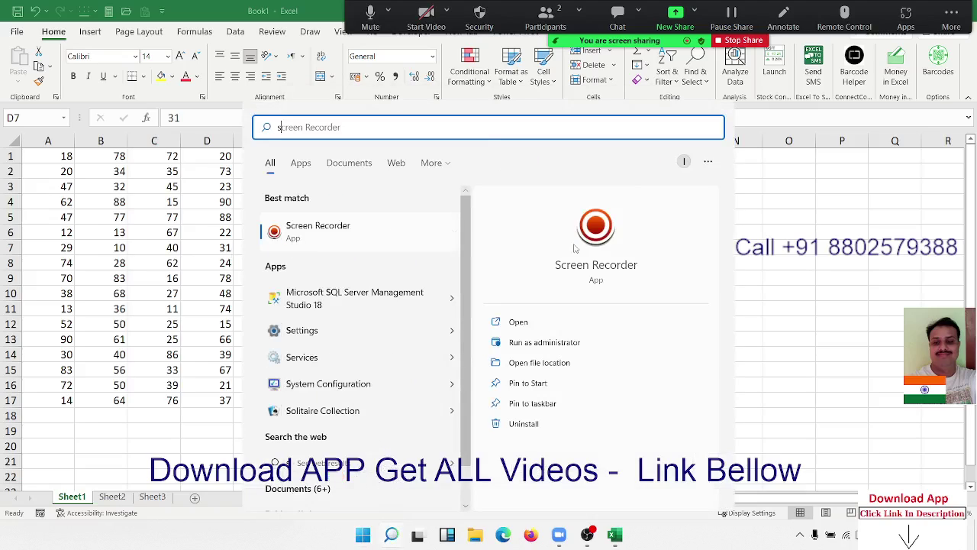
pyautogui.click(606, 233)
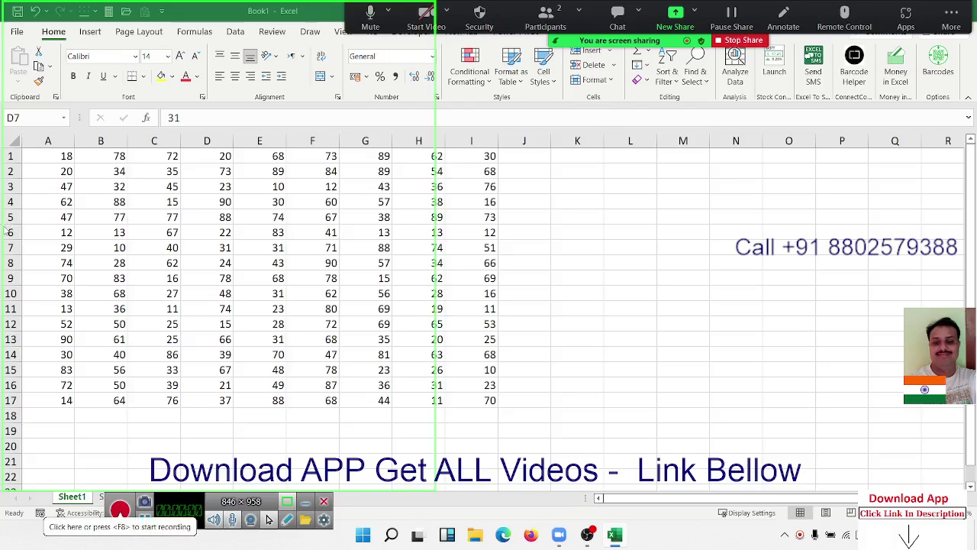
# - Adjust the capture area's left and right edges around the table and start recording
pyautogui.moveTo(4, 227); pyautogui.dragTo(25, 235)
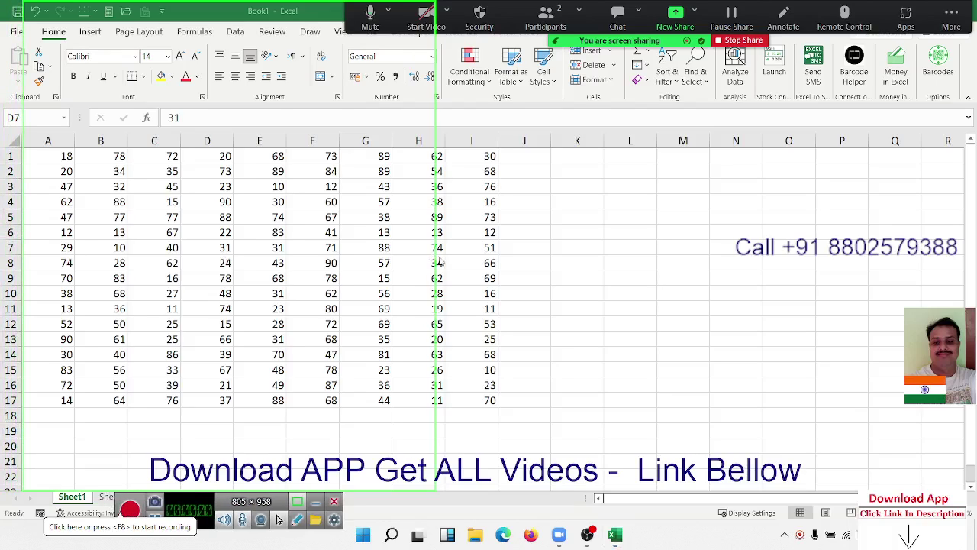
pyautogui.moveTo(438, 262); pyautogui.dragTo(463, 265)
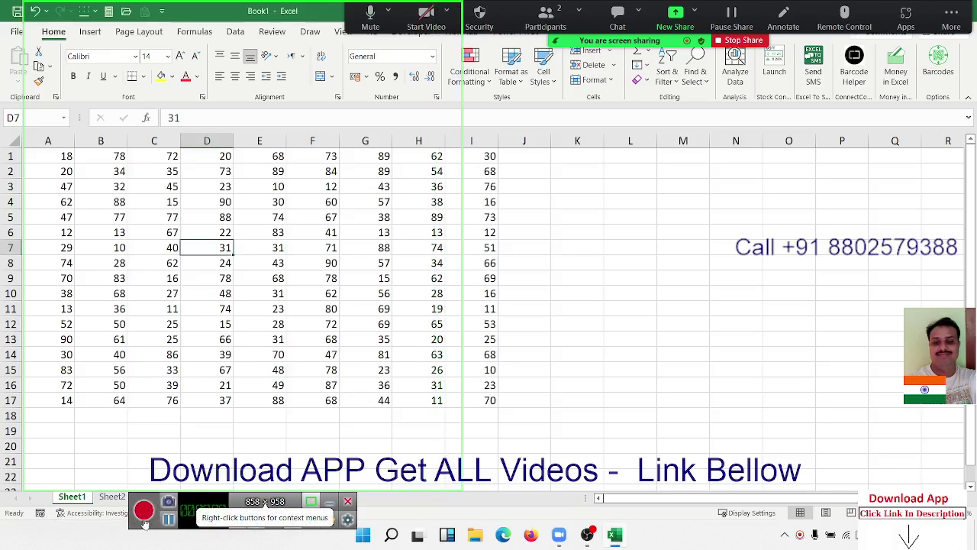
pyautogui.click(145, 522)
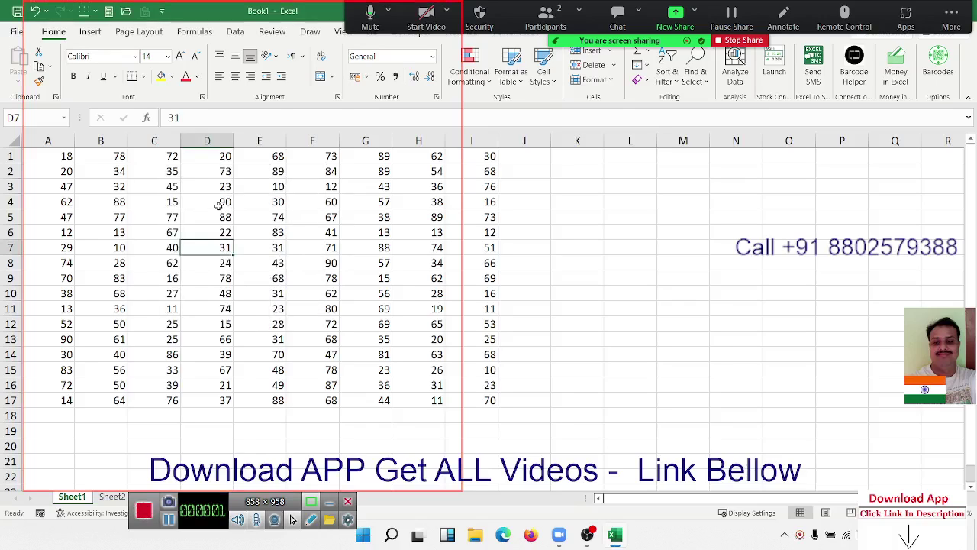
# - Select the table's current region with Ctrl+A, then open the Find & Select menu from D6
pyautogui.hotkey('ctrl', 'a')
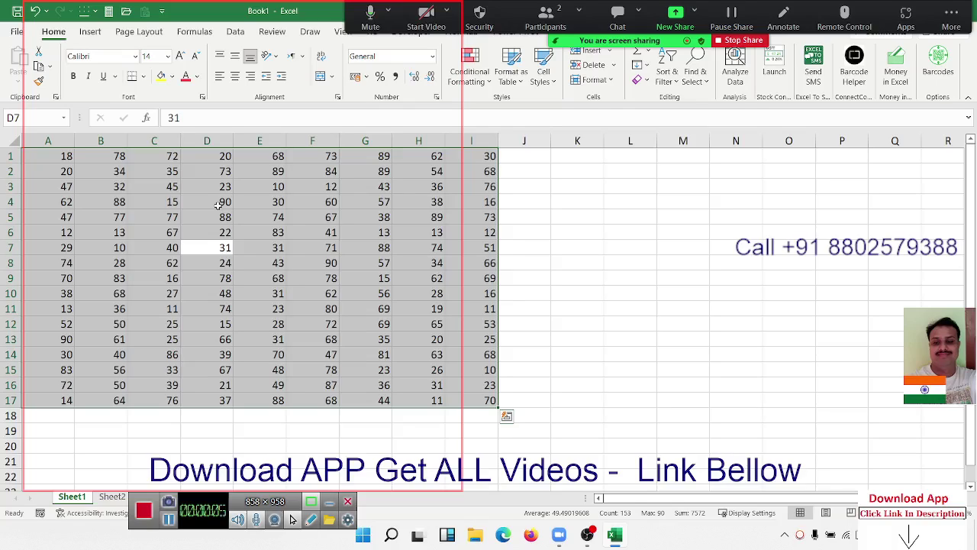
pyautogui.click(257, 217)
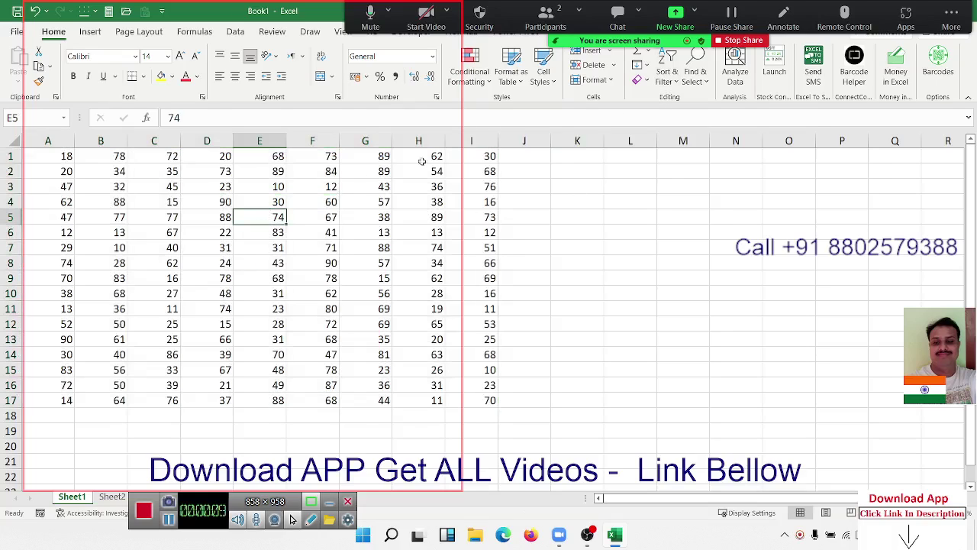
pyautogui.click(183, 228)
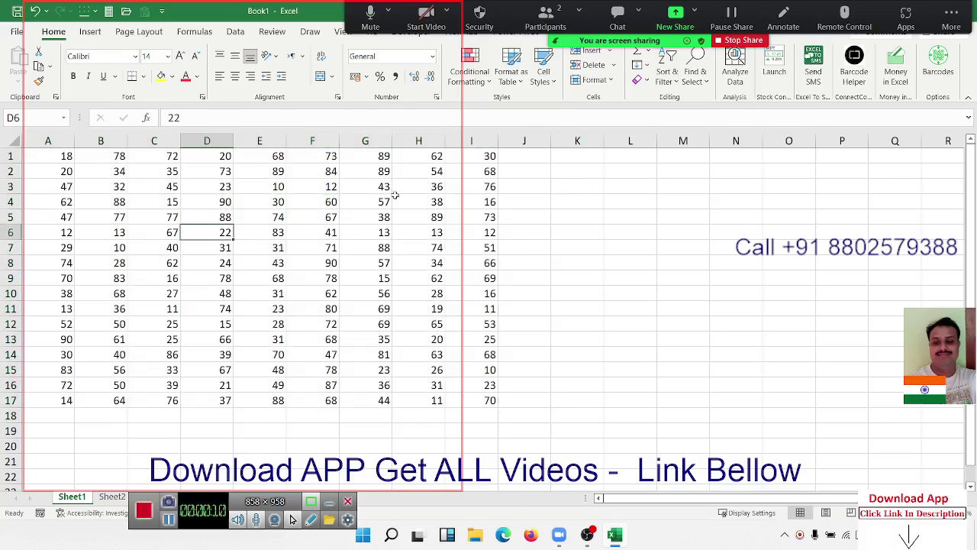
pyautogui.click(667, 72)
pyautogui.click(696, 76)
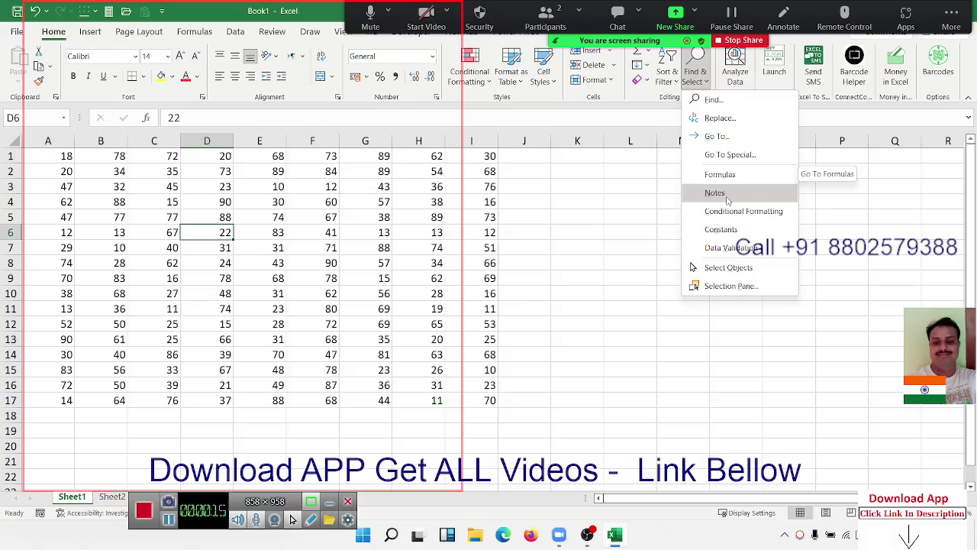
pyautogui.click(729, 156)
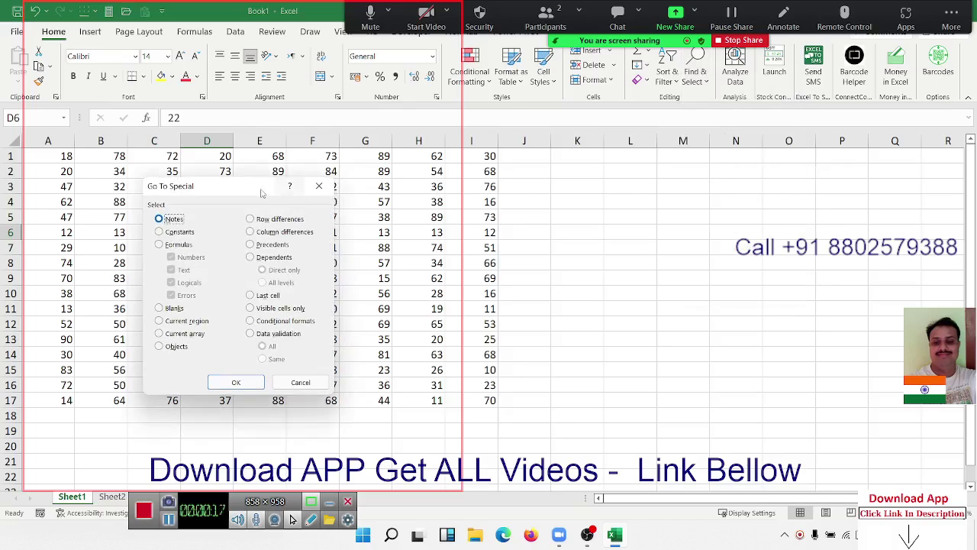
pyautogui.moveTo(249, 192); pyautogui.dragTo(239, 187)
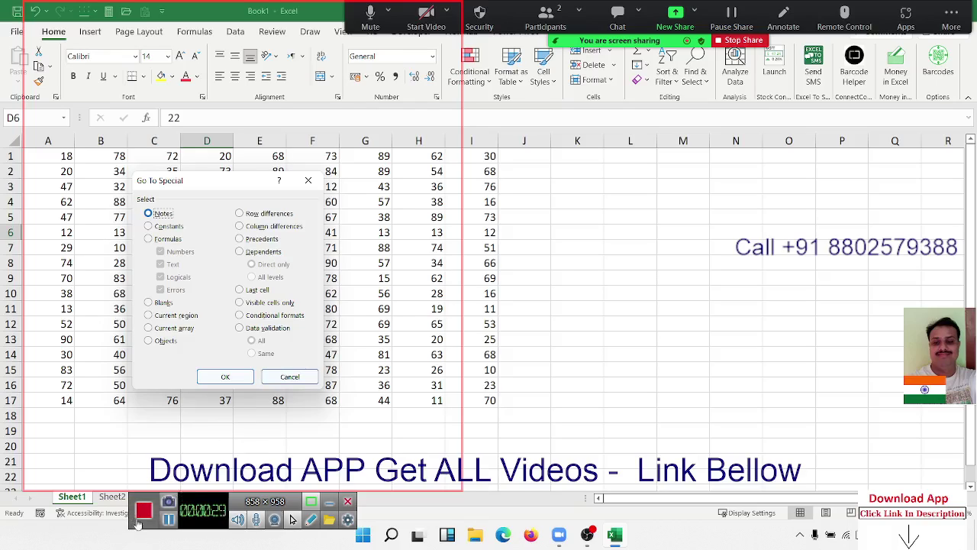
pyautogui.click(142, 513)
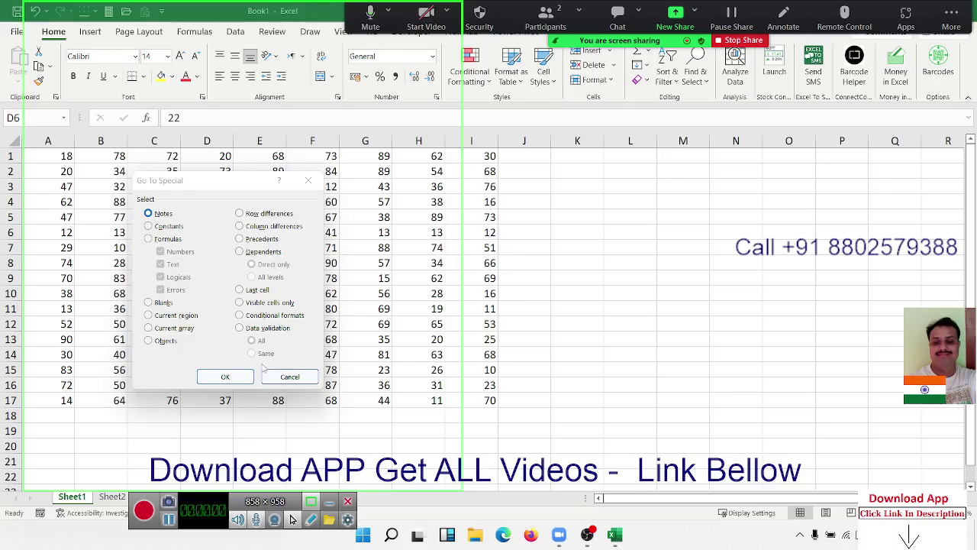
pyautogui.click(254, 371)
pyautogui.click(247, 376)
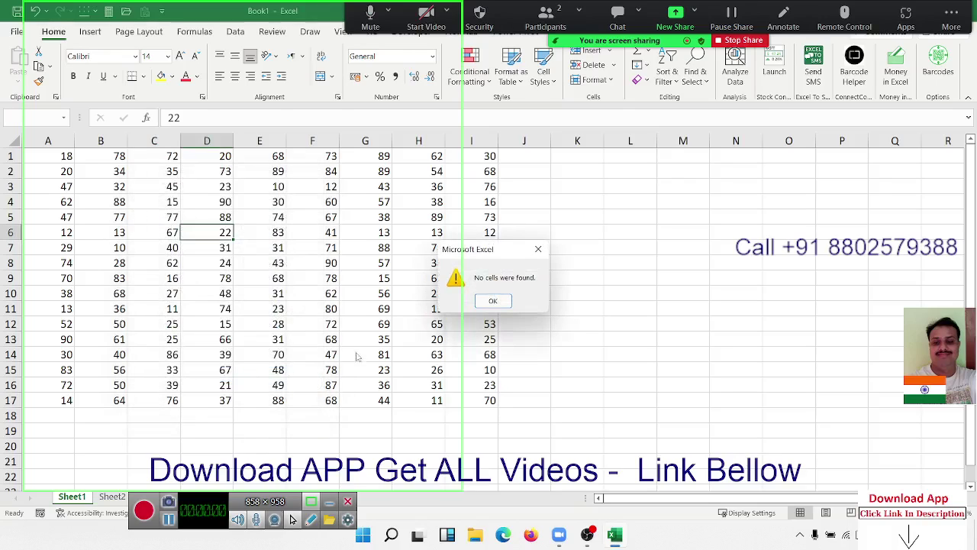
pyautogui.click(496, 302)
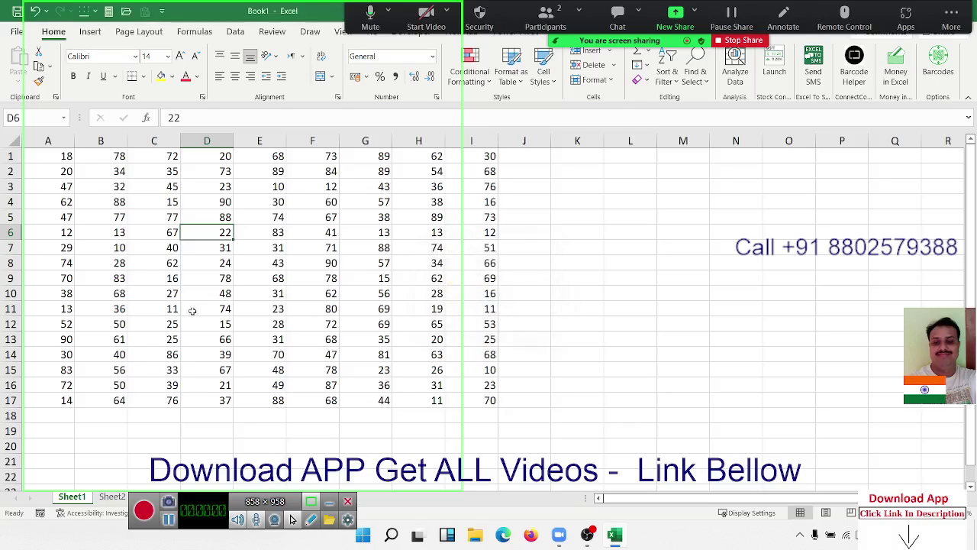
pyautogui.click(190, 310)
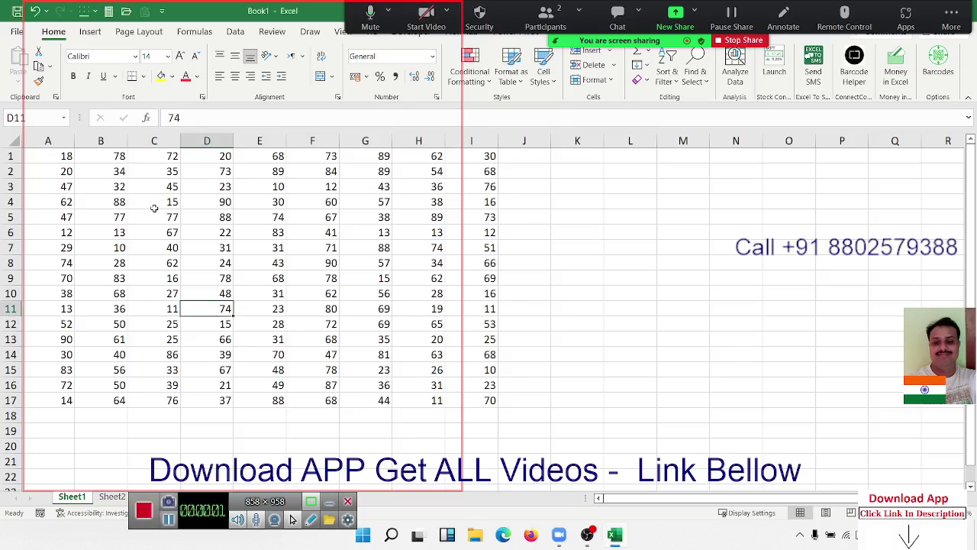
pyautogui.hotkey('ctrl', 'a')
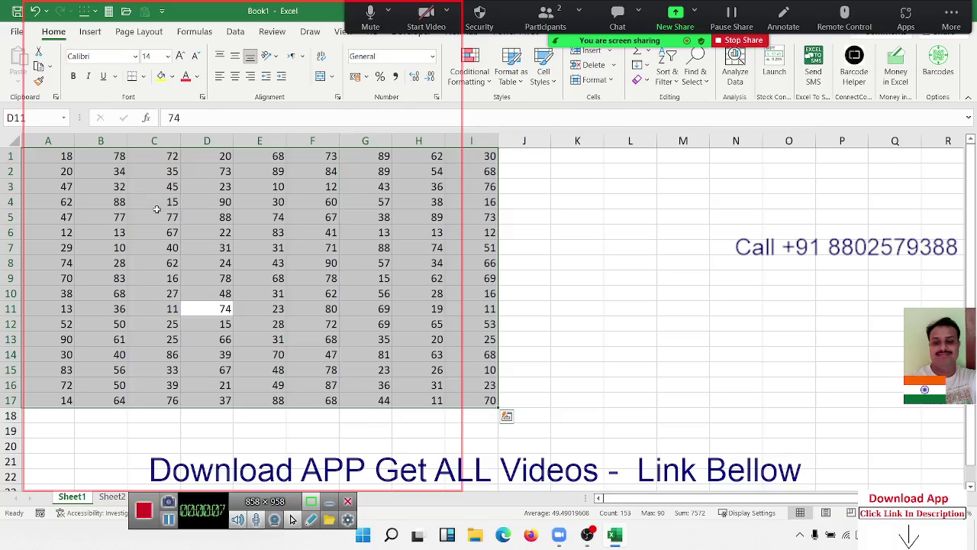
pyautogui.click(156, 215)
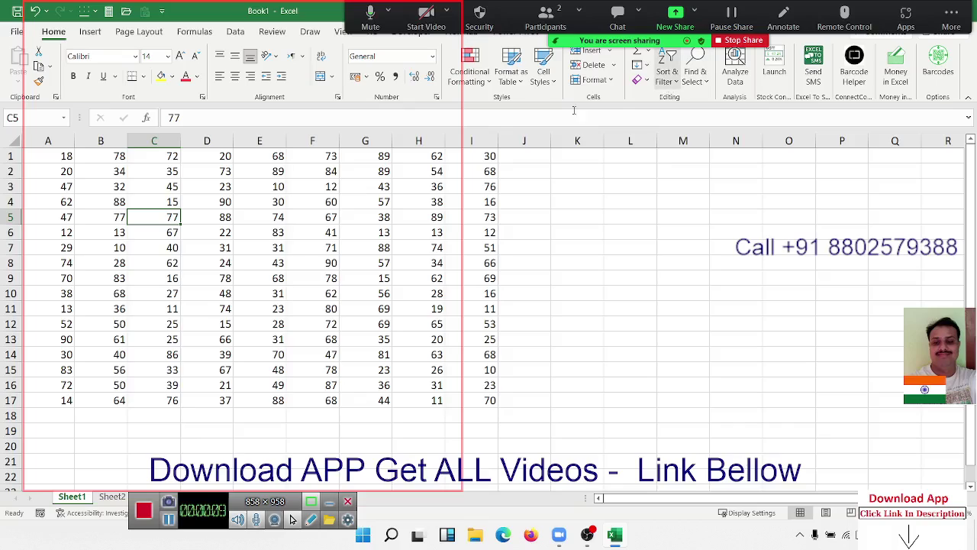
pyautogui.click(695, 76)
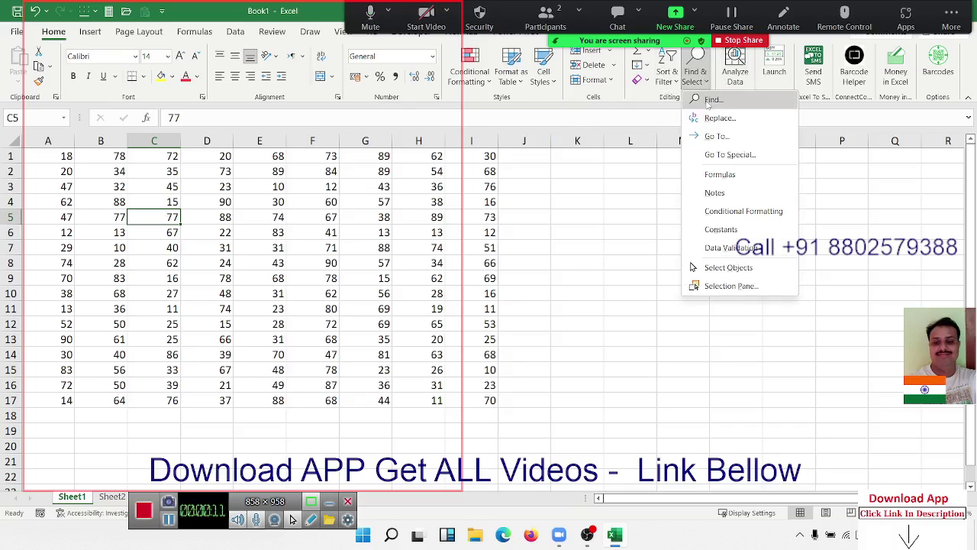
pyautogui.click(718, 151)
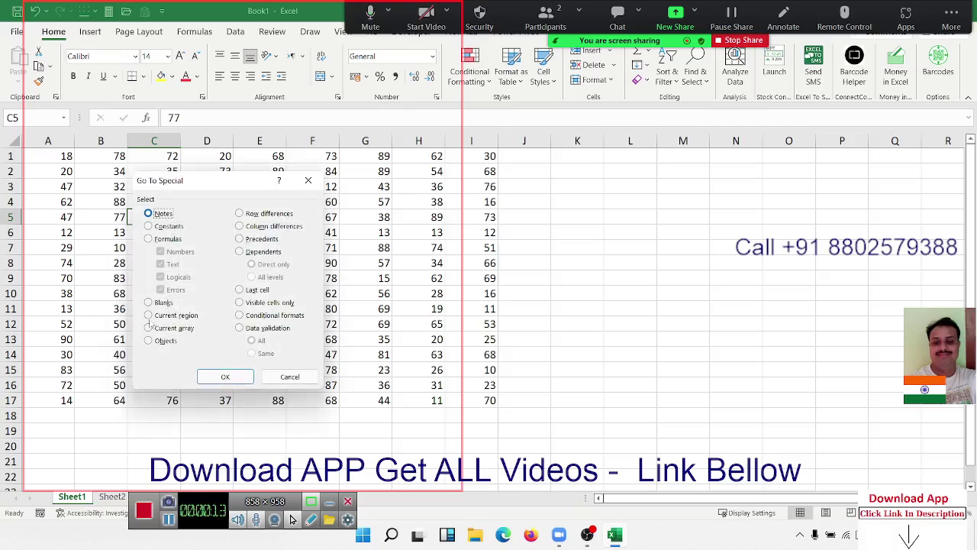
pyautogui.click(149, 315)
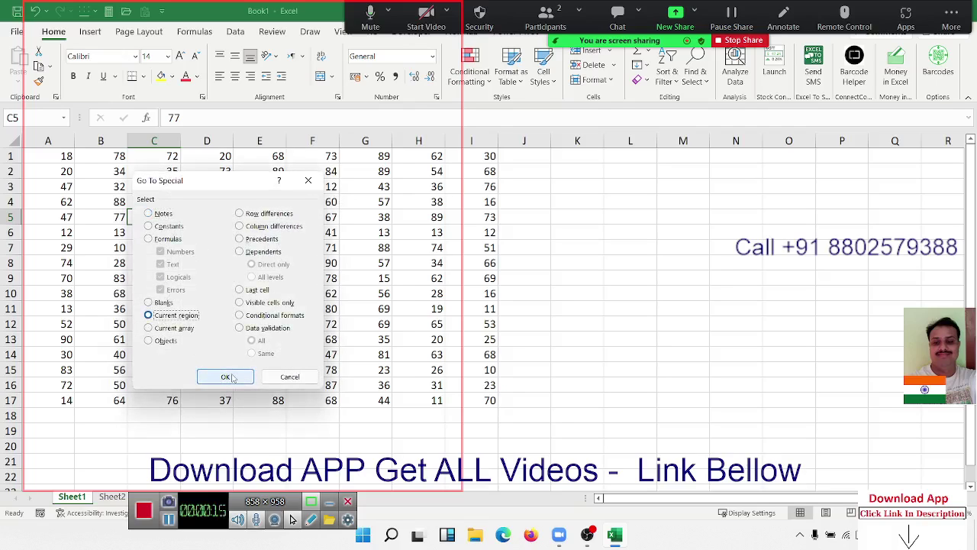
pyautogui.click(232, 377)
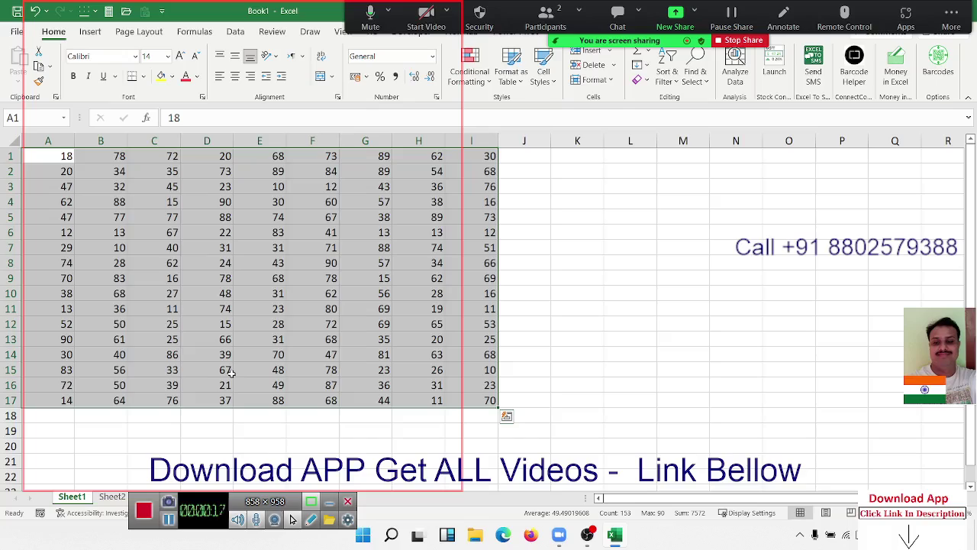
pyautogui.click(239, 274)
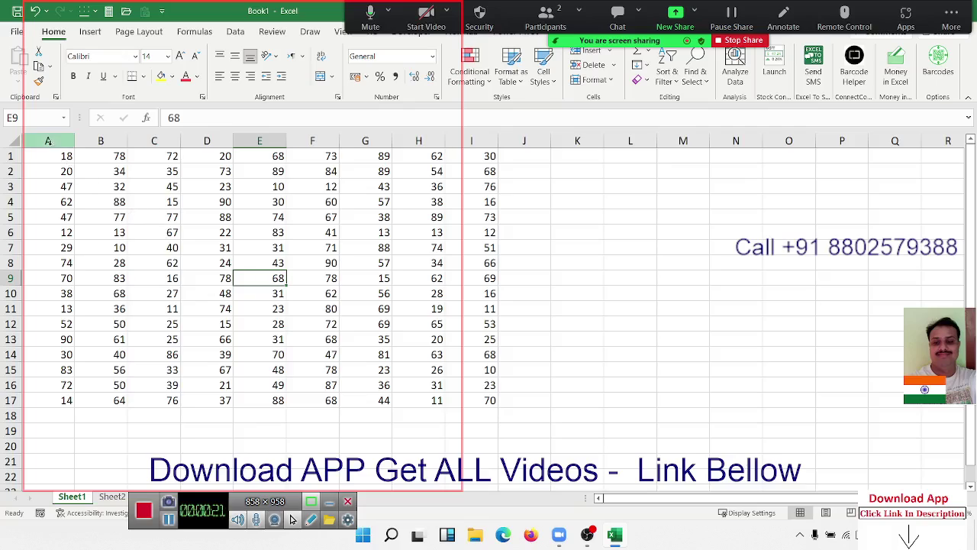
# - Select row 8 and insert a blank row there with Ctrl+Shift+Plus
pyautogui.click(56, 155)
pyautogui.moveTo(55, 158); pyautogui.dragTo(469, 404)
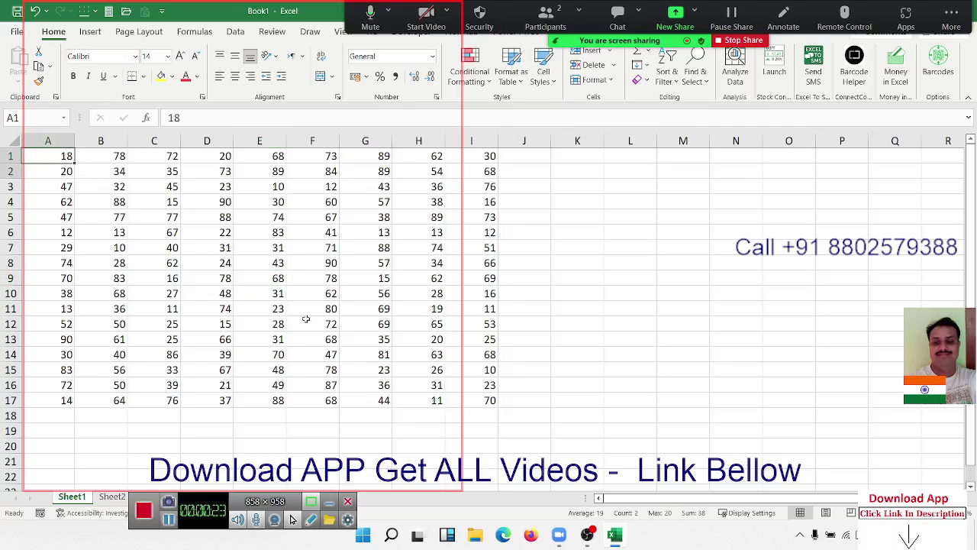
pyautogui.click(218, 312)
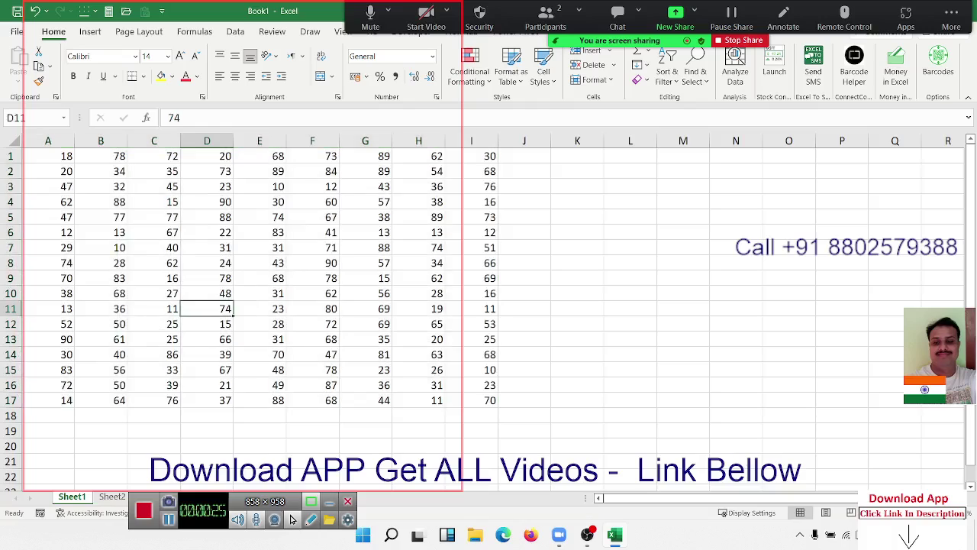
pyautogui.click(18, 266)
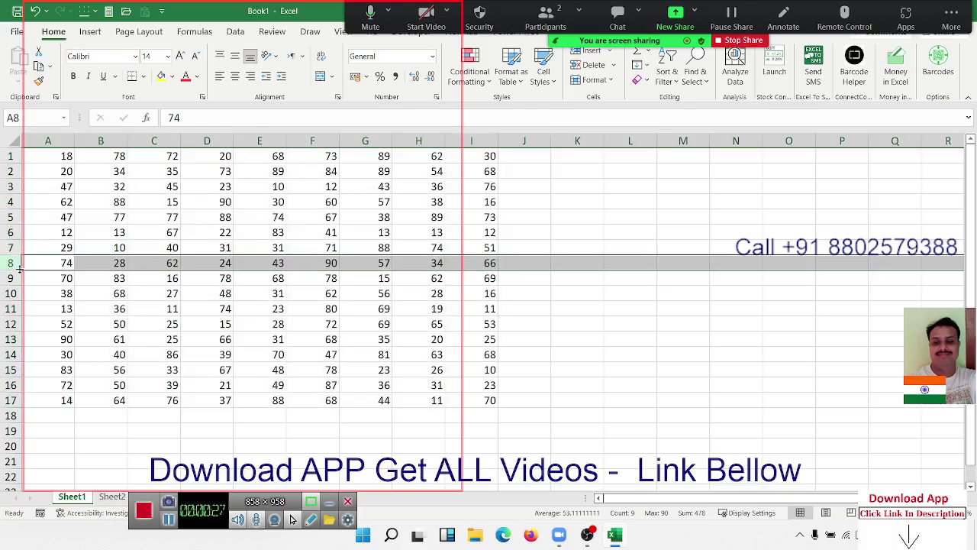
pyautogui.hotkey('ctrl', 'shift', '+')
# - Use Ctrl+A in each block to show the separate regions A1:I7 and A9:I18
pyautogui.click(66, 201)
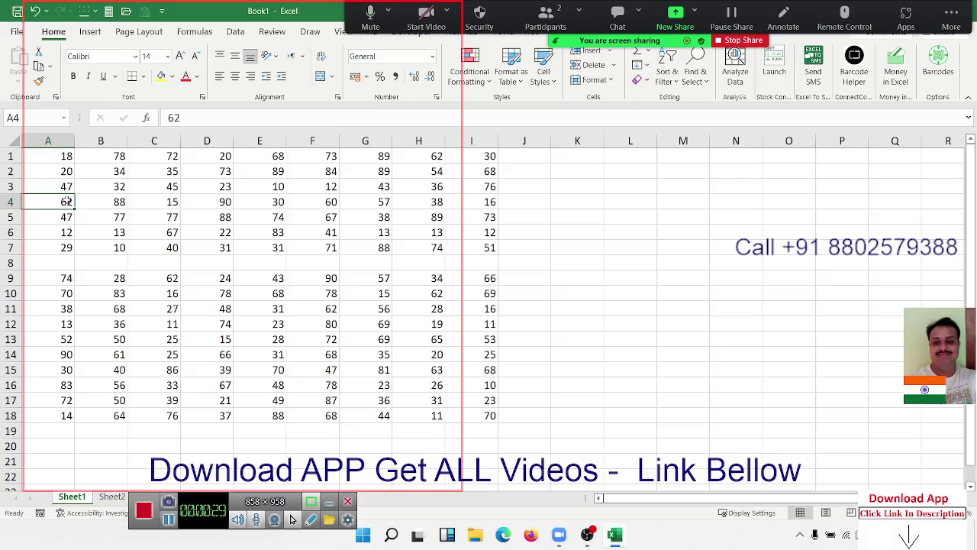
pyautogui.hotkey('ctrl', 'a')
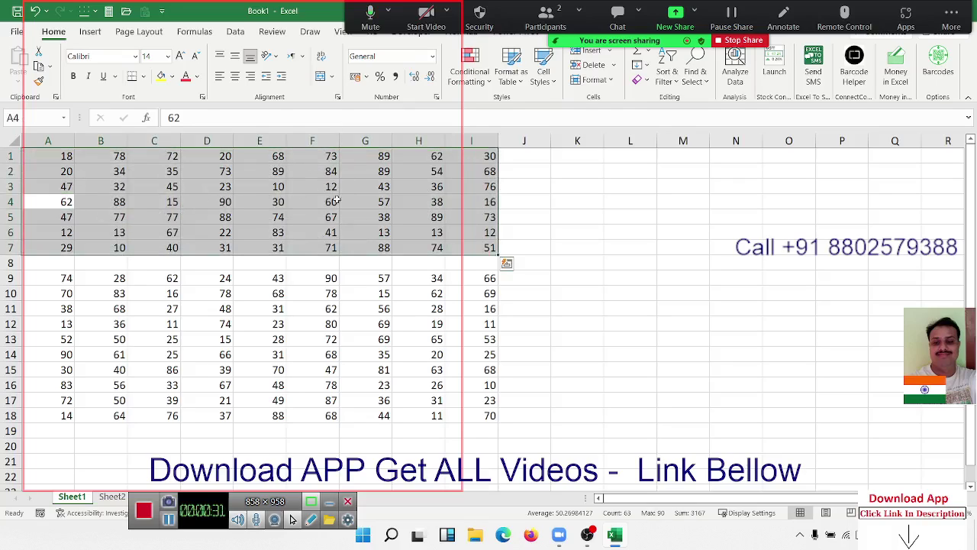
pyautogui.click(73, 279)
pyautogui.hotkey('ctrl', 'a')
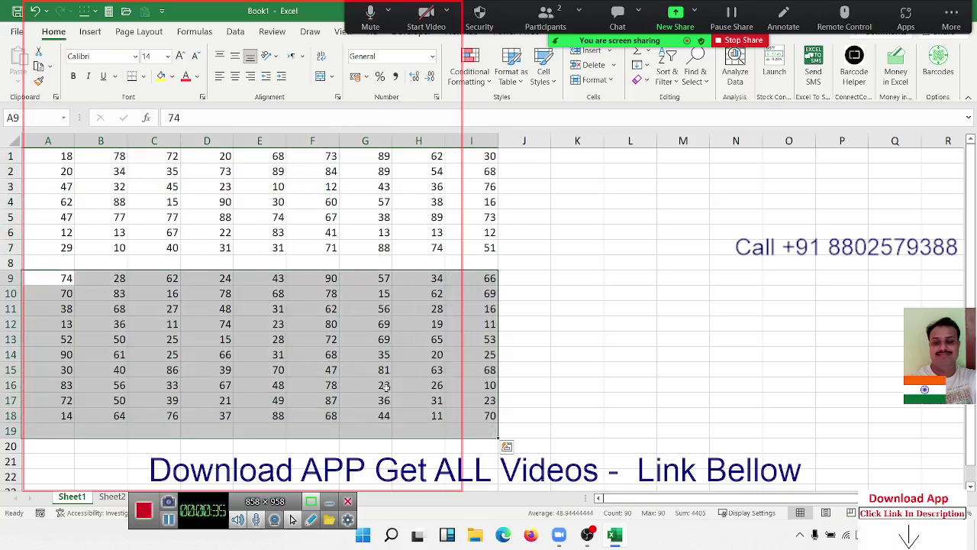
pyautogui.click(317, 335)
pyautogui.moveTo(53, 276); pyautogui.dragTo(484, 265)
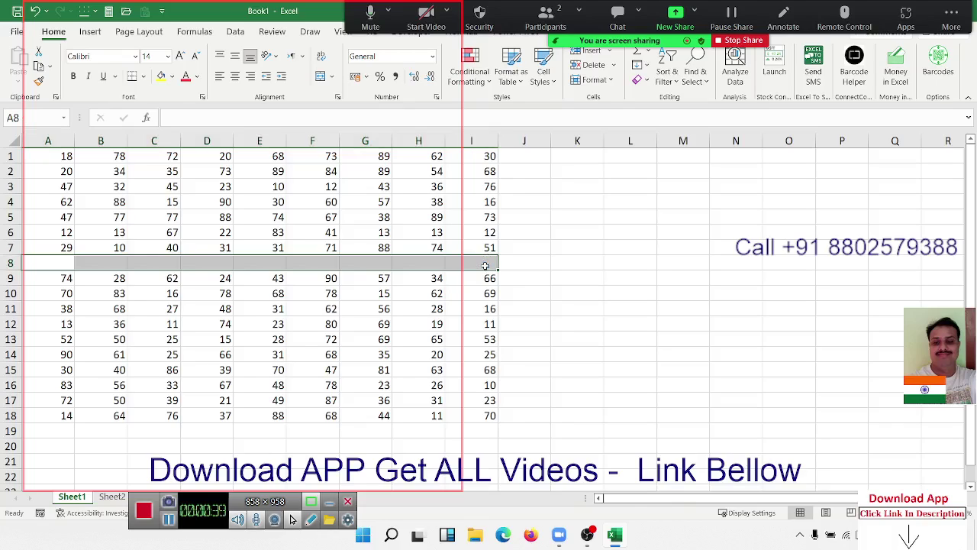
# - Delete blank row 8 and insert an empty column at D
pyautogui.hotkey('shift', 'space')
pyautogui.hotkey('ctrl', '-')
pyautogui.click(215, 136)
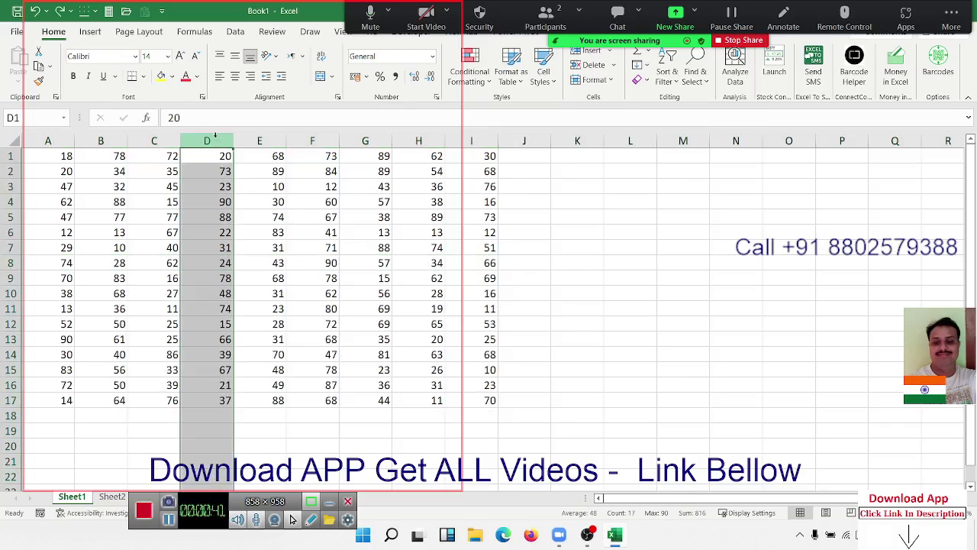
pyautogui.hotkey('ctrl', '+')
pyautogui.click(299, 199)
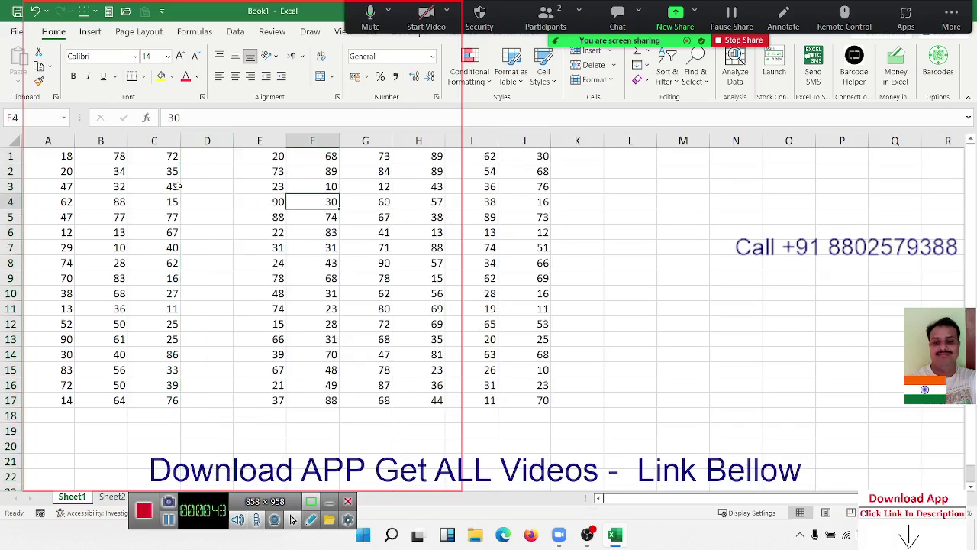
# - Select the left block A1:C17 with Ctrl+A, then the empty cells D2:D17
pyautogui.click(113, 178)
pyautogui.hotkey('ctrl', 'a')
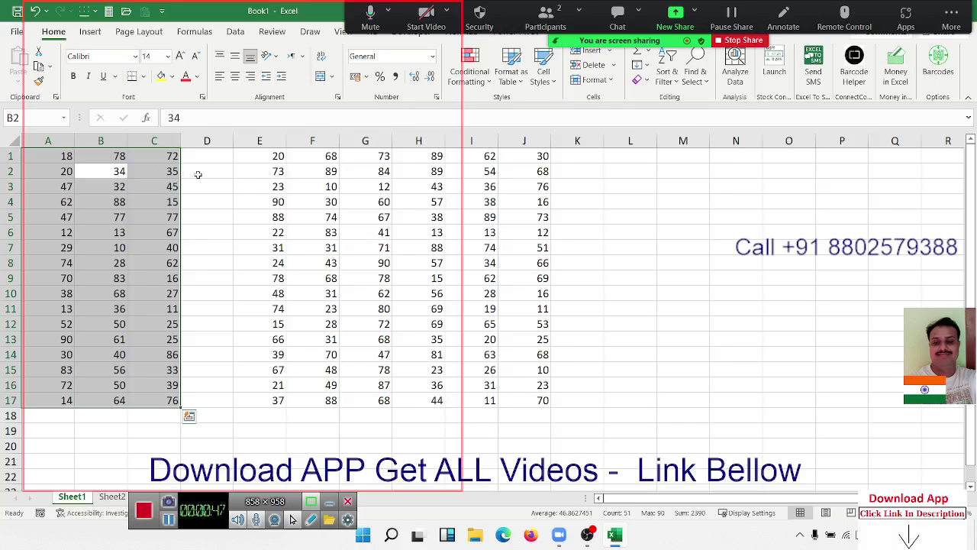
pyautogui.moveTo(216, 157)
pyautogui.mouseDown()
pyautogui.moveTo(202, 384)
pyautogui.moveTo(175, 202)
pyautogui.mouseUp()
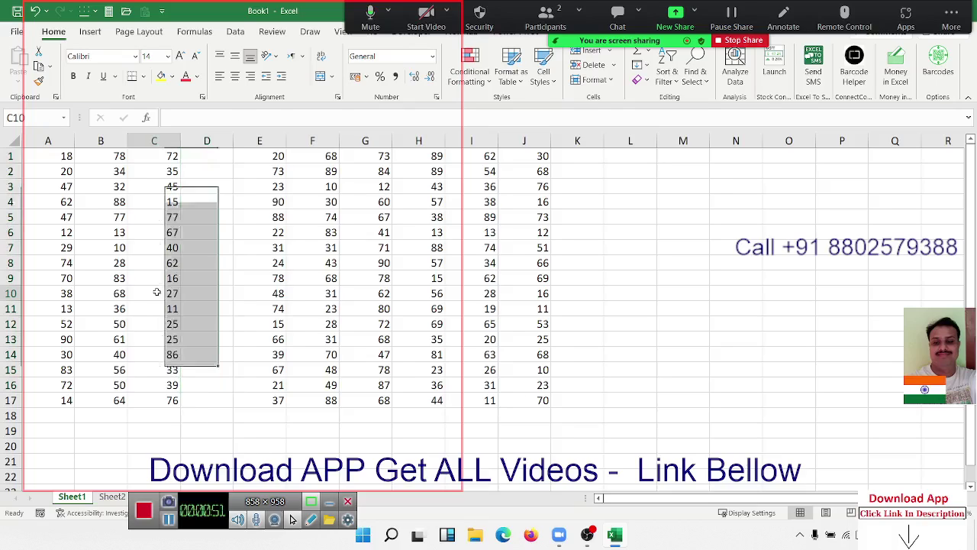
pyautogui.click(178, 290)
pyautogui.moveTo(210, 171); pyautogui.dragTo(215, 396)
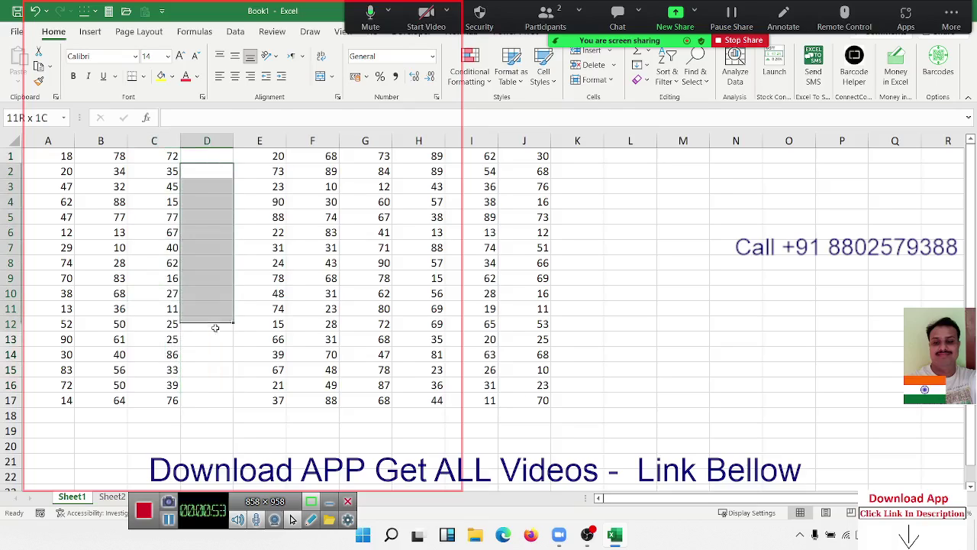
# - Enter 5 in D9 and select the connected table A1:J17 with Ctrl+A
pyautogui.click(203, 277)
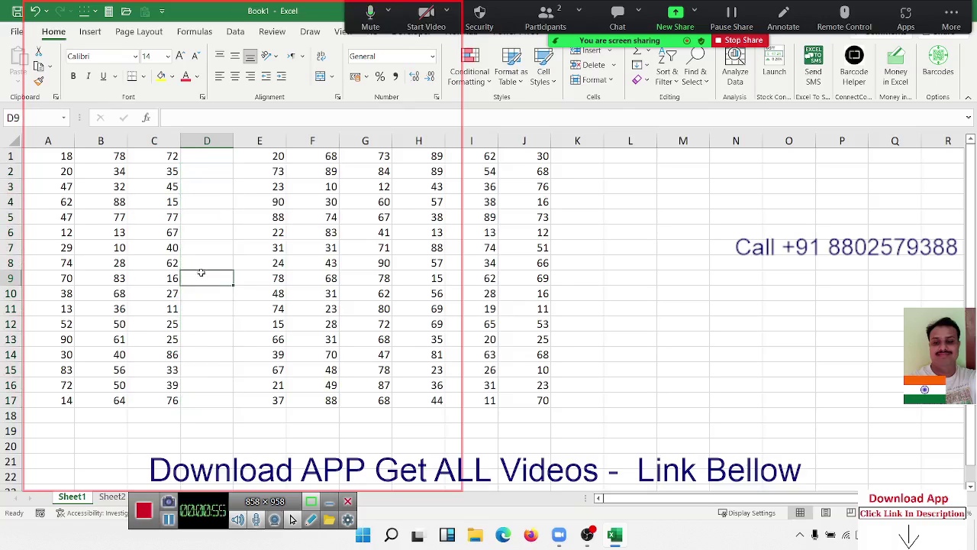
pyautogui.write('5')
pyautogui.press('Return')
pyautogui.click(101, 184)
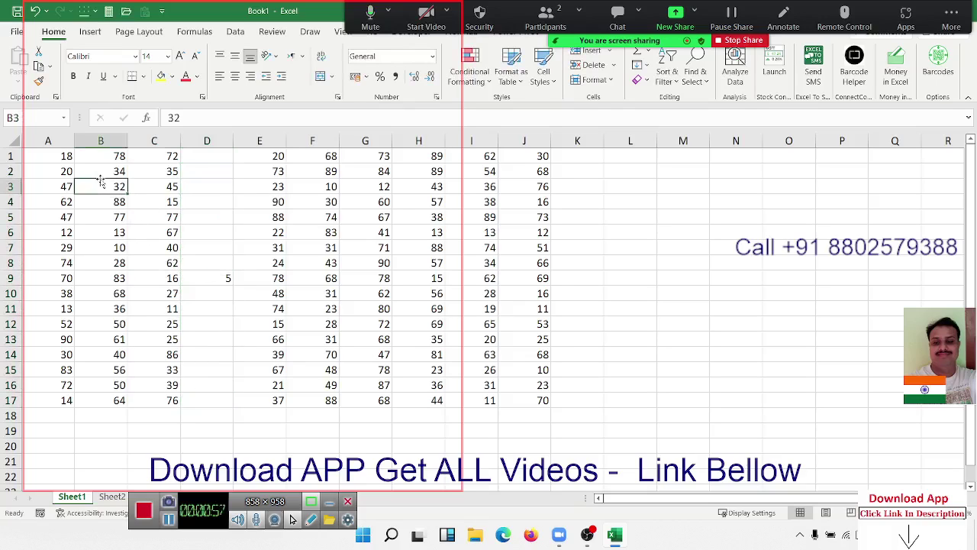
pyautogui.hotkey('ctrl', 'a')
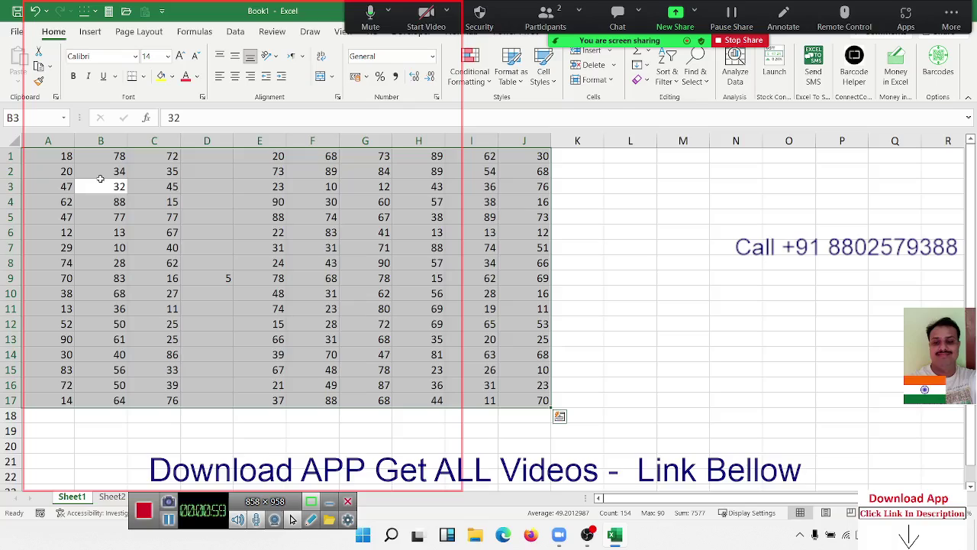